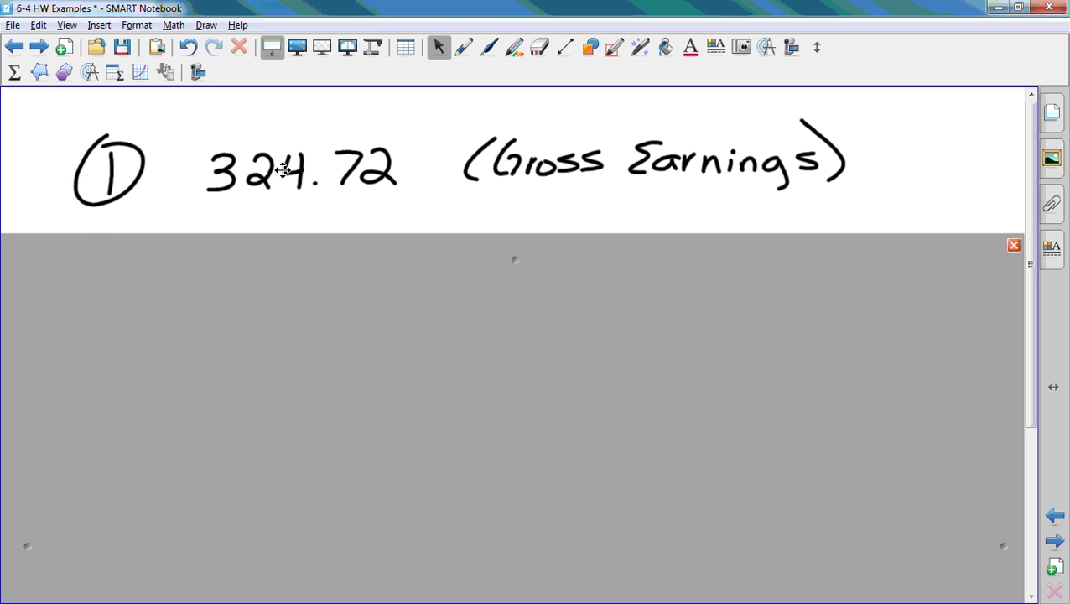
- Nudge problem 1 lower and add the typed note 'pg. 218-220: 1-34' at the page's top-left
{"action": "left_click_drag", "start_coordinate": [284, 170], "coordinate": [284, 178]}
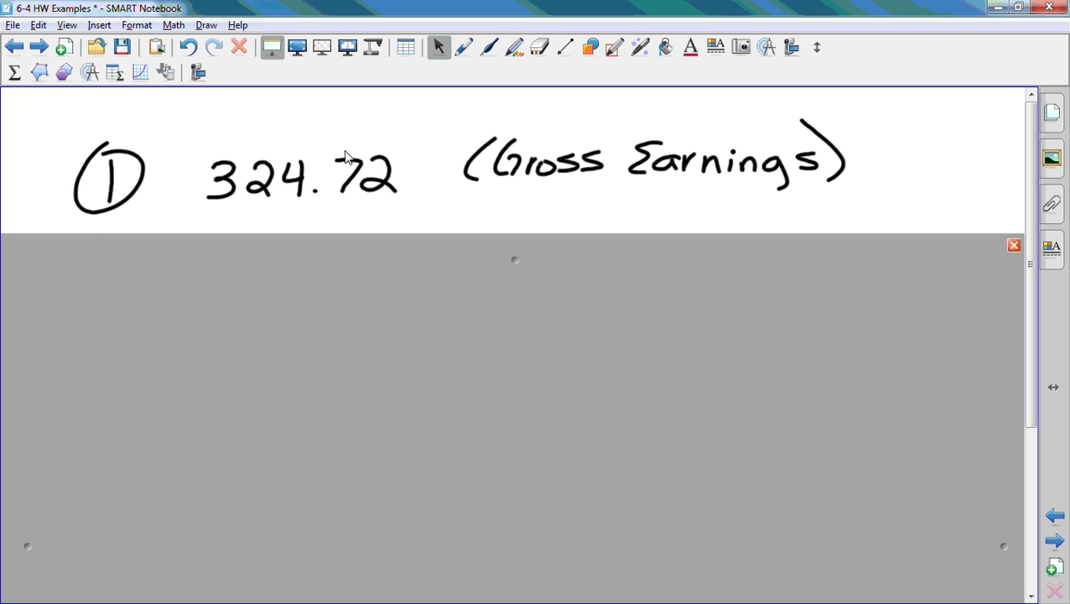
{"action": "left_click", "coordinate": [691, 47]}
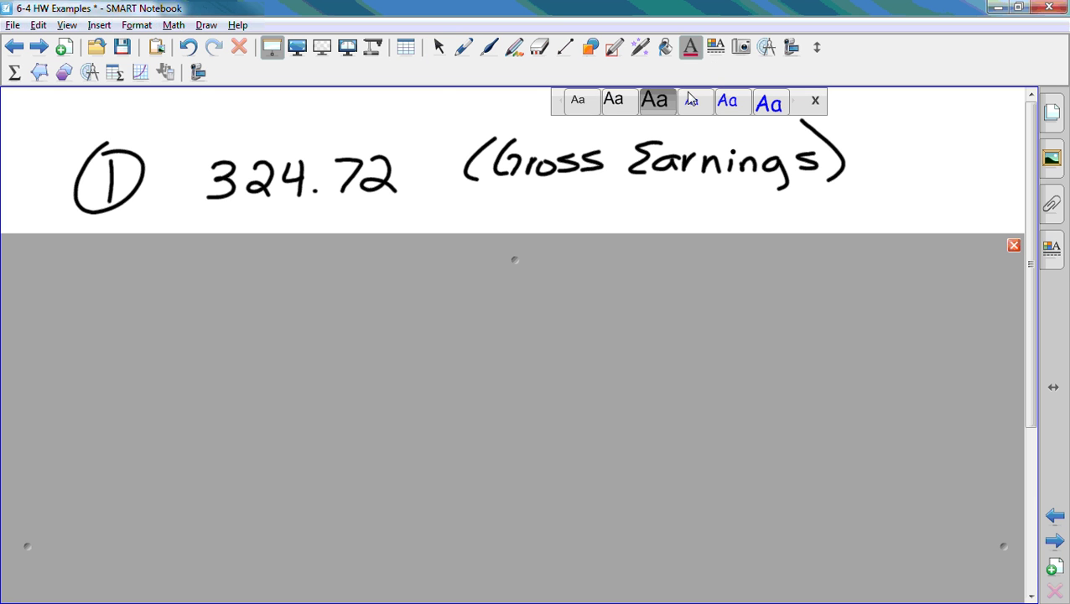
{"action": "left_click", "coordinate": [579, 101]}
{"action": "left_click", "coordinate": [41, 107]}
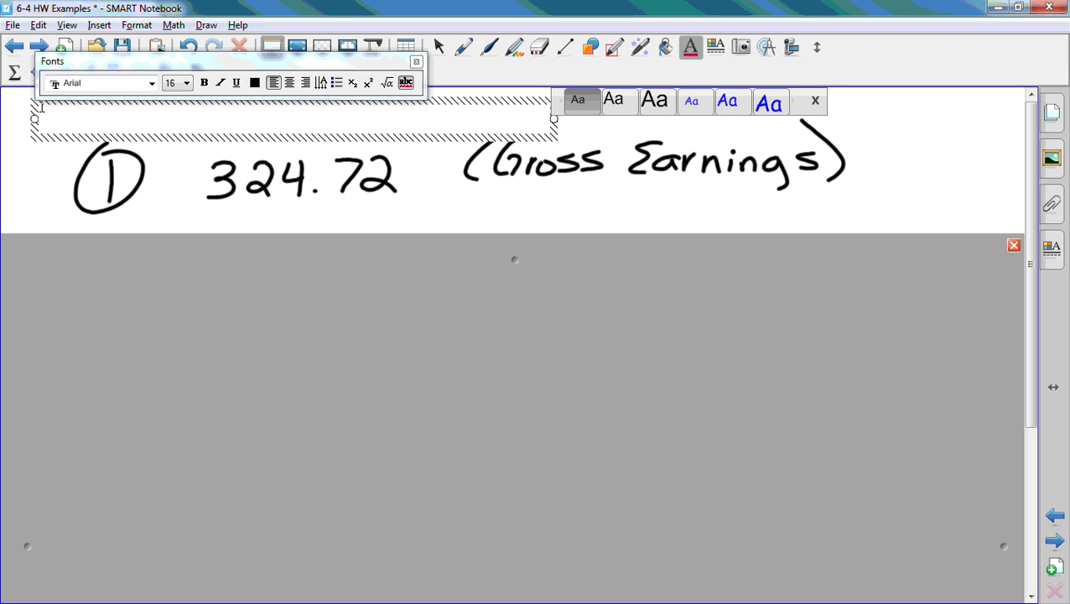
{"action": "type", "text": "pg. 218-220: 1-"}
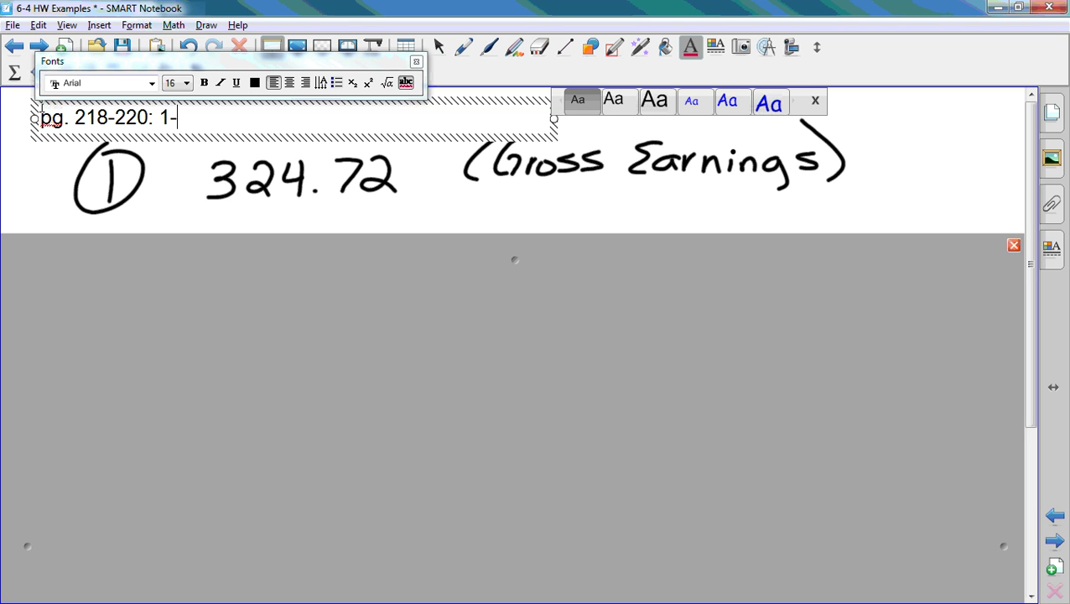
{"action": "type", "text": "34"}
- Finish the note and lower the Screen Shade to uncover the FICA line 324.72 · 6.2% = 20.13
{"action": "left_click", "coordinate": [440, 47]}
{"action": "left_click_drag", "start_coordinate": [449, 254], "coordinate": [392, 291]}
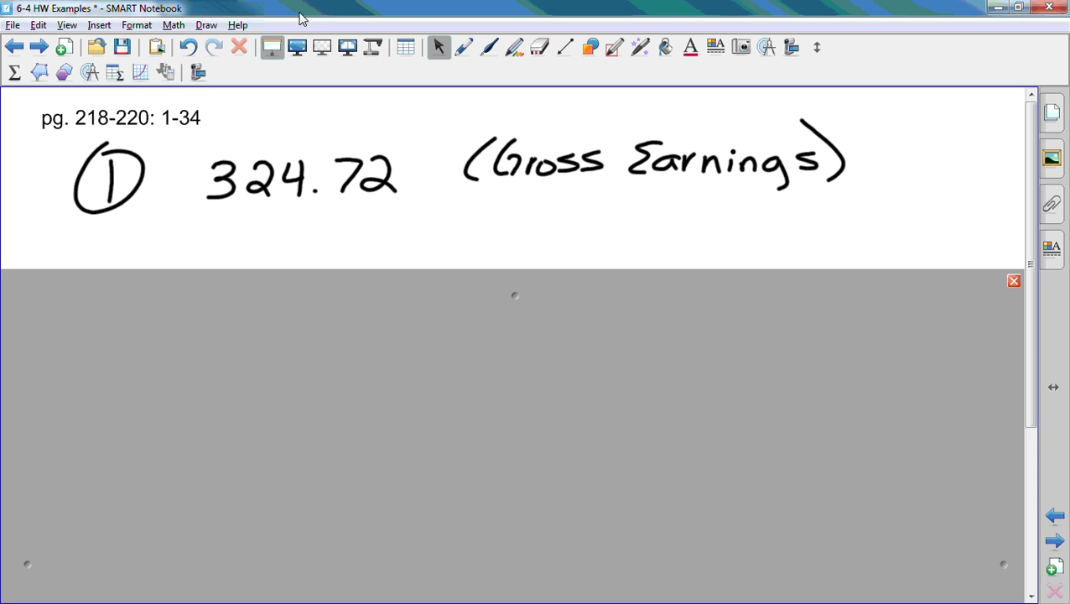
{"action": "left_click_drag", "start_coordinate": [685, 323], "coordinate": [688, 443]}
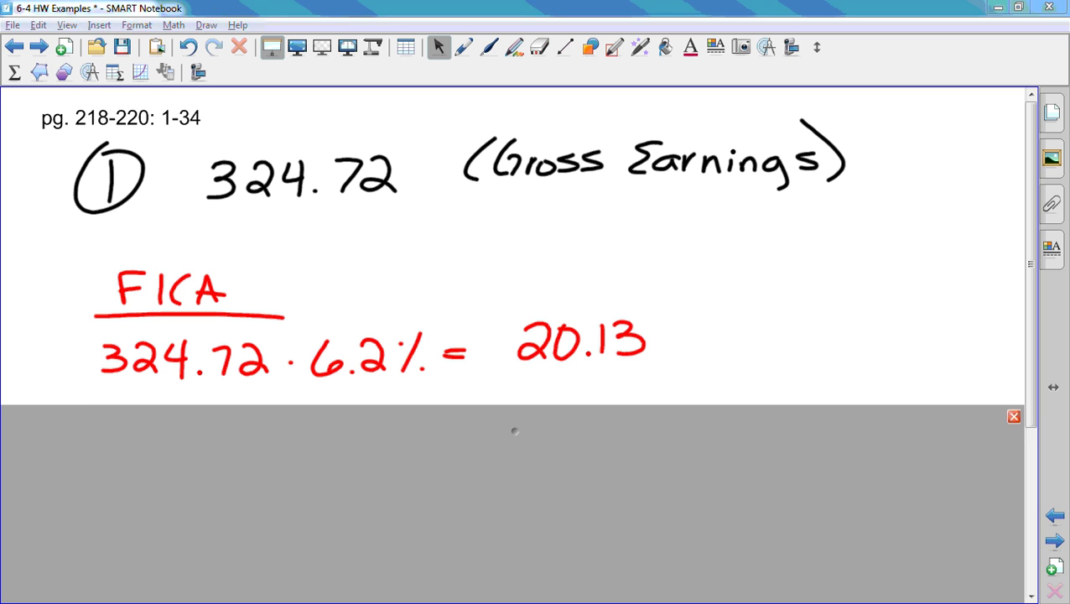
- Lower the Screen Shade to uncover the Medicare line 324.72 · 1.45% = 4.71
{"action": "left_click_drag", "start_coordinate": [370, 446], "coordinate": [397, 572]}
{"action": "scroll", "coordinate": [497, 398], "scroll_direction": "down", "scroll_amount": 3}
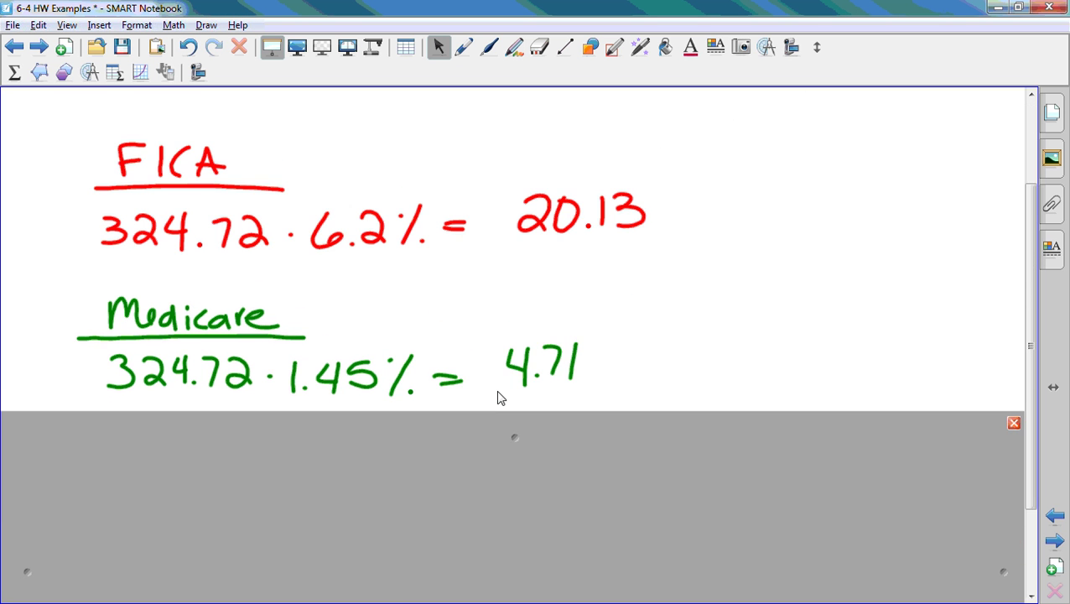
{"action": "scroll", "coordinate": [497, 397], "scroll_direction": "down", "scroll_amount": 1}
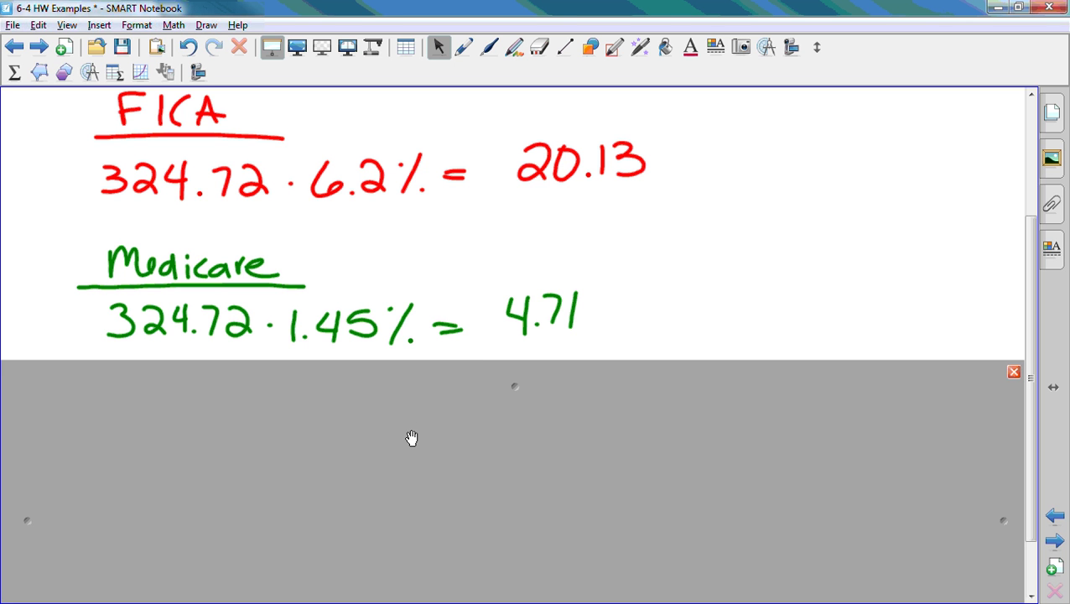
{"action": "left_click_drag", "start_coordinate": [406, 423], "coordinate": [411, 439]}
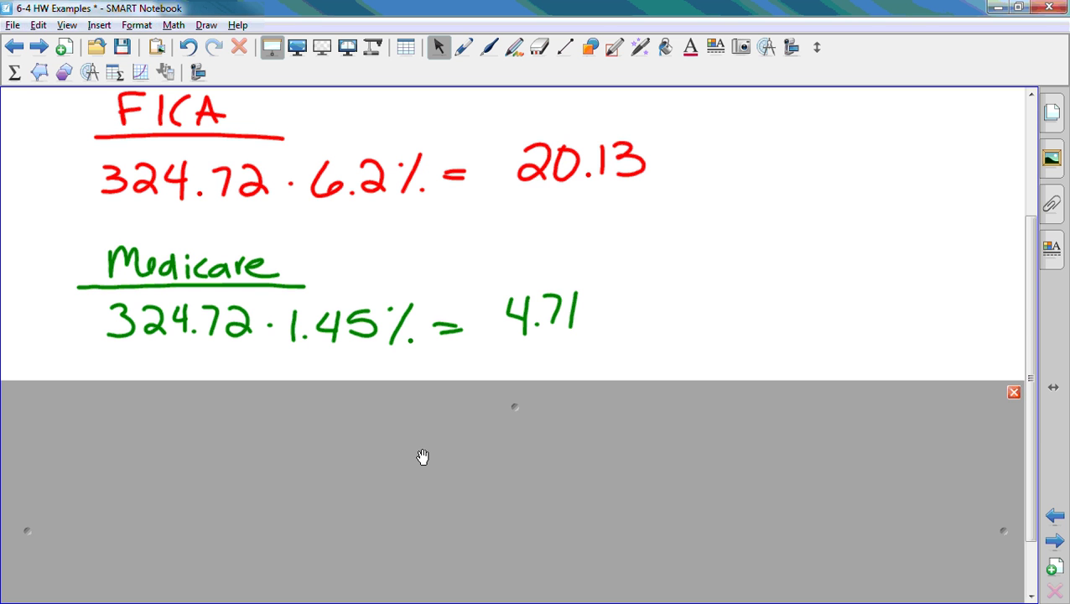
- Scroll down and lower the shade to reveal the SDI line 324.72 · 1% = 3.25
{"action": "scroll", "coordinate": [421, 450], "scroll_direction": "down", "scroll_amount": 1}
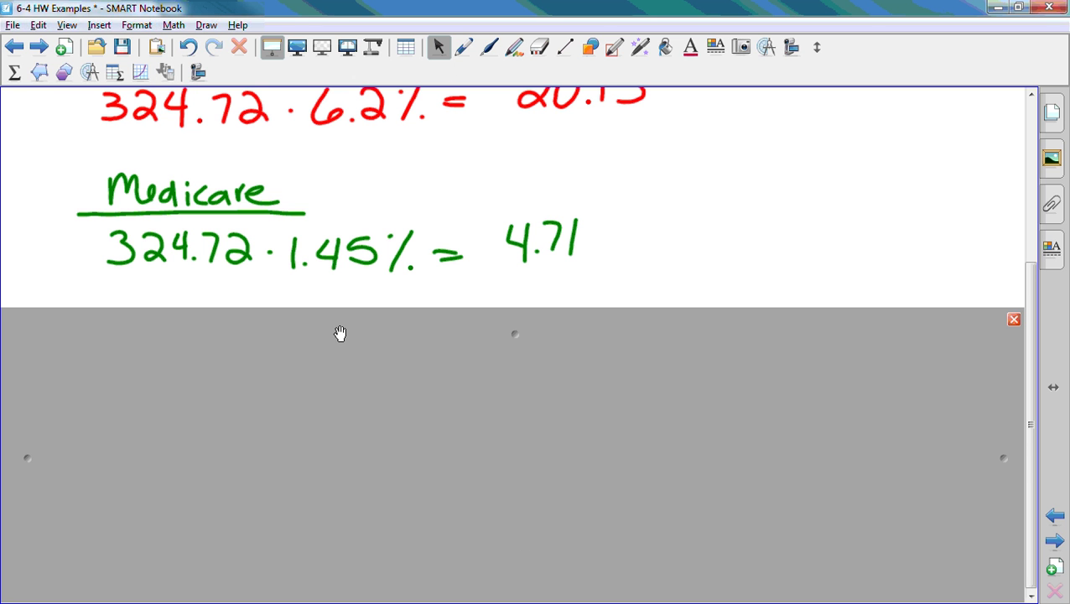
{"action": "left_click_drag", "start_coordinate": [340, 333], "coordinate": [316, 518]}
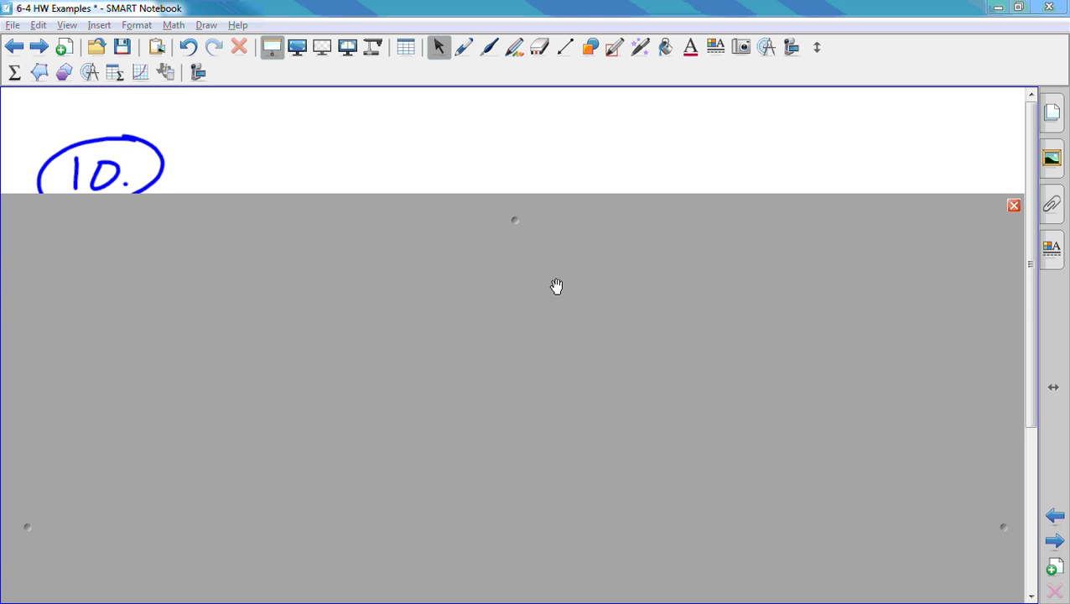
- Lower the Screen Shade on problem 10 to uncover 110,000 − 107,950.10
{"action": "left_click_drag", "start_coordinate": [578, 232], "coordinate": [598, 352]}
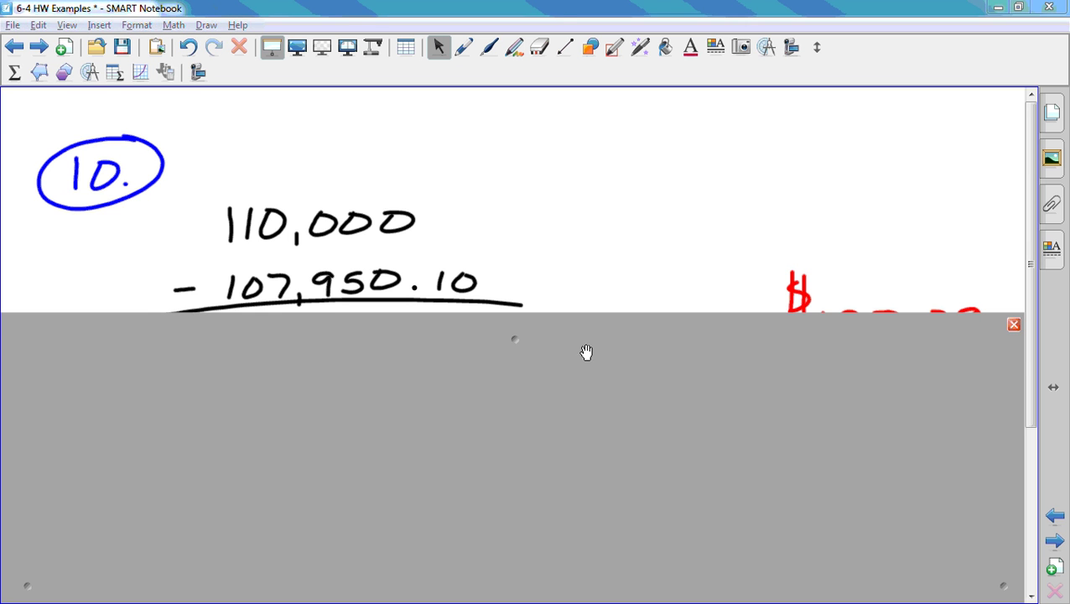
- Lower the Screen Shade to reveal 2049.90 and 2049.90 · 6.2% = $127.09
{"action": "left_click_drag", "start_coordinate": [588, 362], "coordinate": [607, 407]}
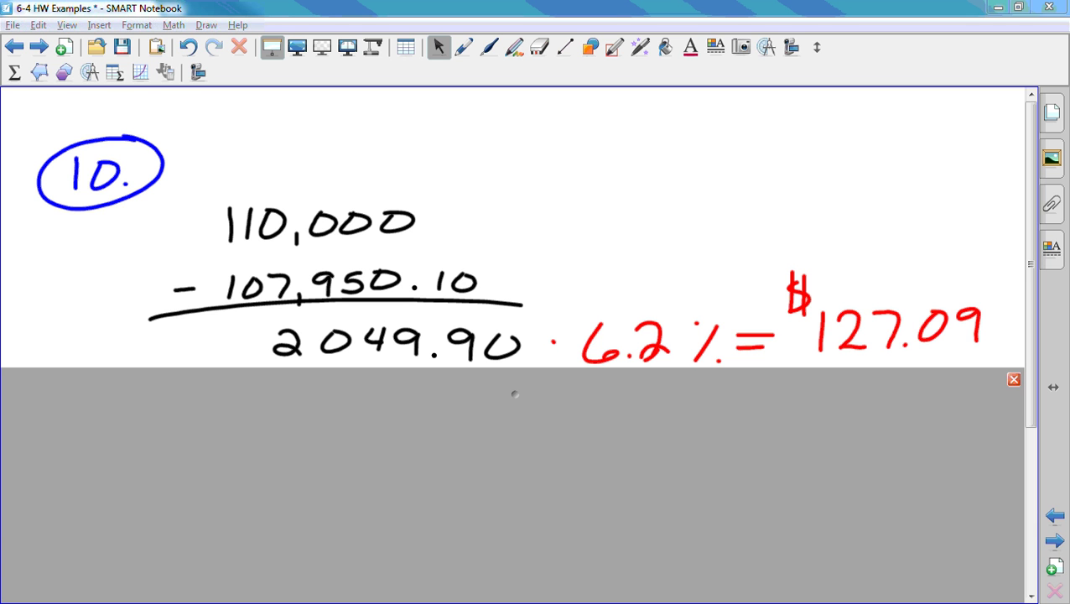
- Move to problem 15's page and uncover the regular pay line 40 · 9.22 = 368.80
{"action": "key", "text": "Page_Down"}
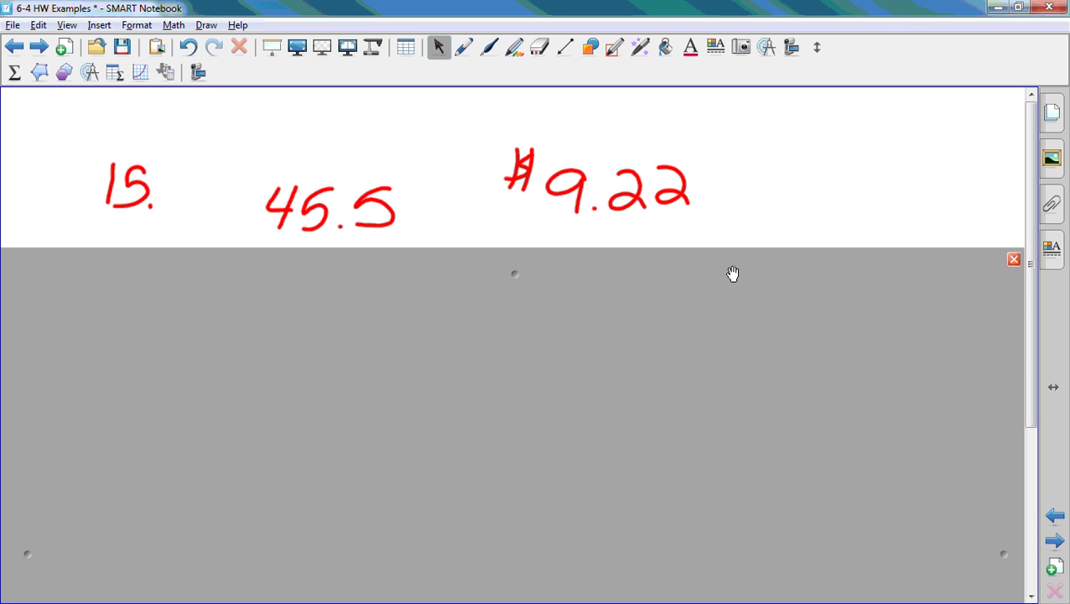
{"action": "left_click_drag", "start_coordinate": [732, 273], "coordinate": [712, 374]}
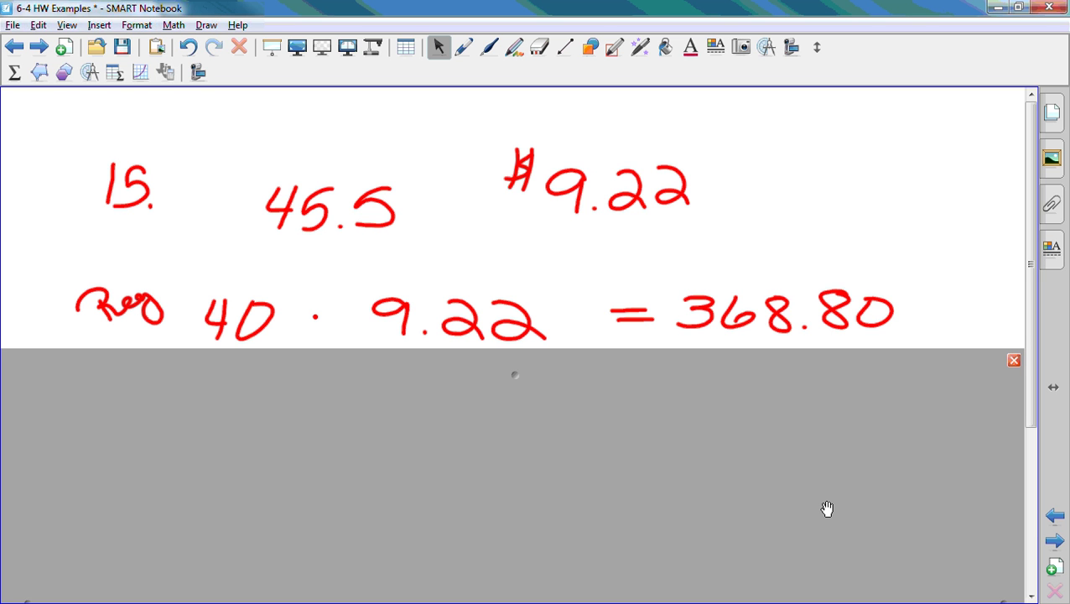
- Uncover overtime 5.5 · (9.22 · 1.5) = 76.07, shift 13.83 beneath 9.22, then reveal gross 444.87
{"action": "left_click_drag", "start_coordinate": [752, 384], "coordinate": [760, 475]}
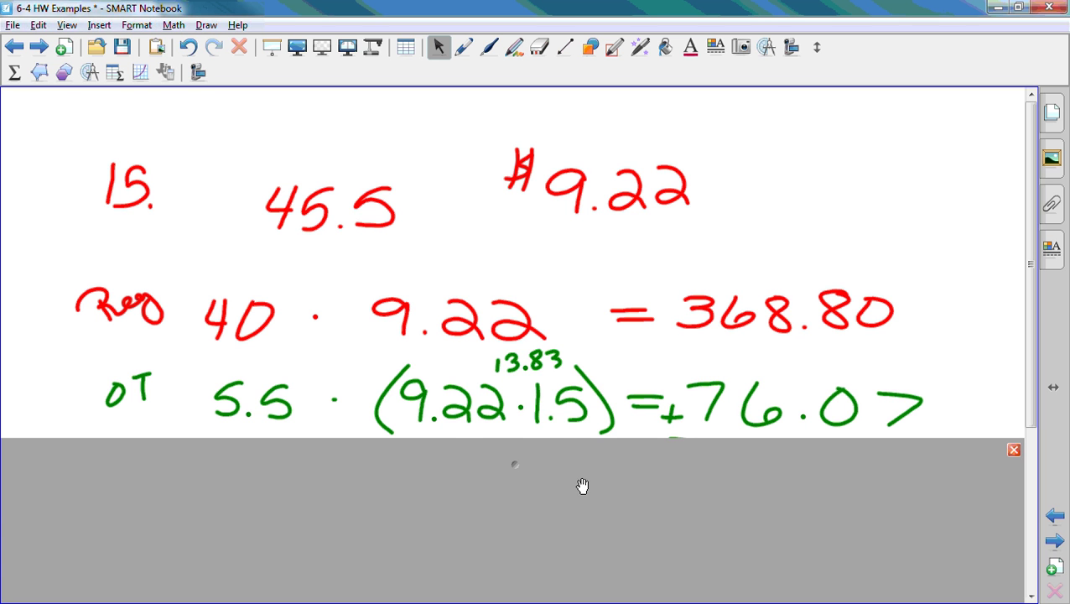
{"action": "left_click_drag", "start_coordinate": [510, 353], "coordinate": [469, 358]}
{"action": "left_click", "coordinate": [650, 372]}
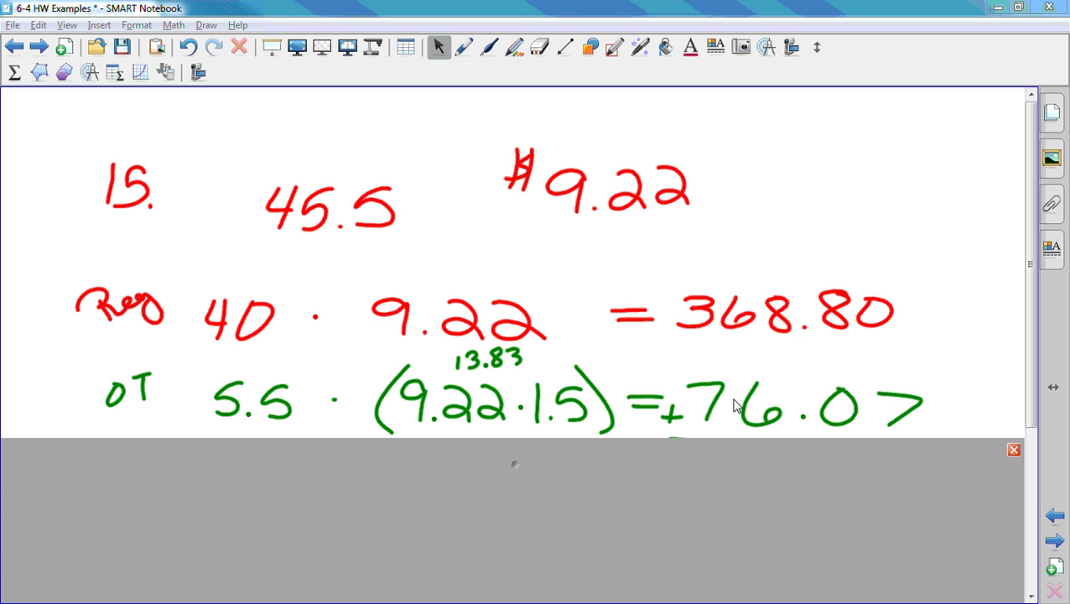
{"action": "left_click_drag", "start_coordinate": [747, 470], "coordinate": [743, 534]}
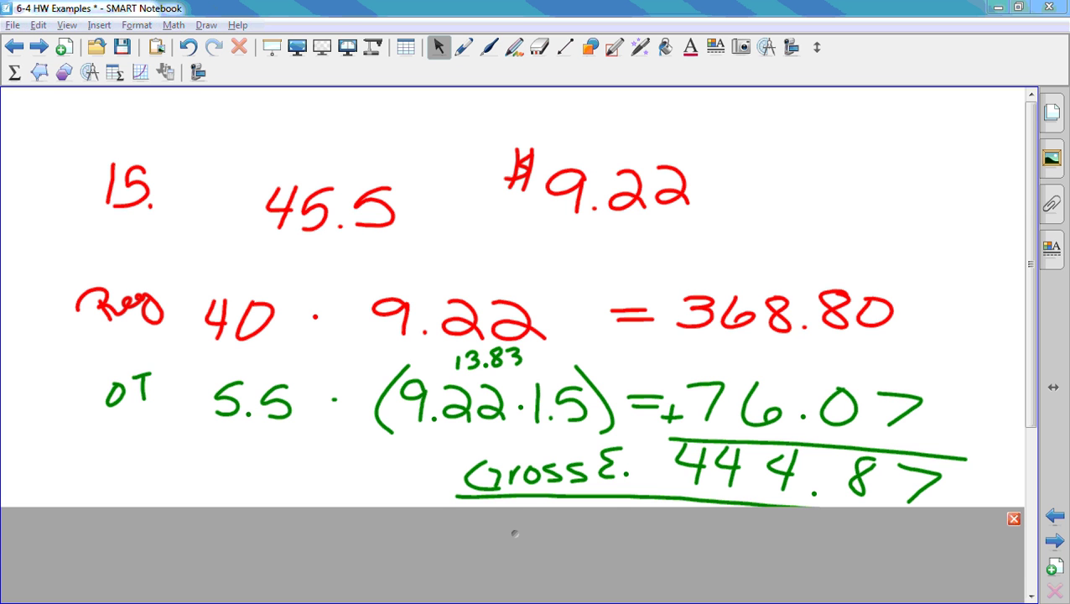
- Reveal FICA 27.58 and Medicare 6.45, then close the shade to show SDI 4.45
{"action": "scroll", "coordinate": [1020, 317], "scroll_direction": "down", "scroll_amount": 3}
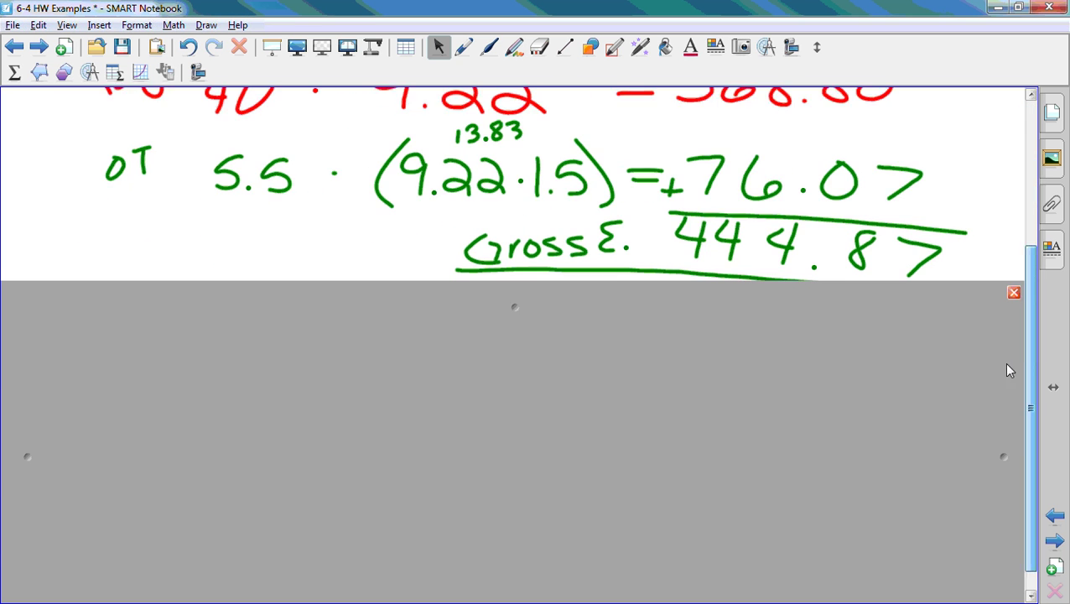
{"action": "scroll", "coordinate": [1008, 383], "scroll_direction": "down", "scroll_amount": 1}
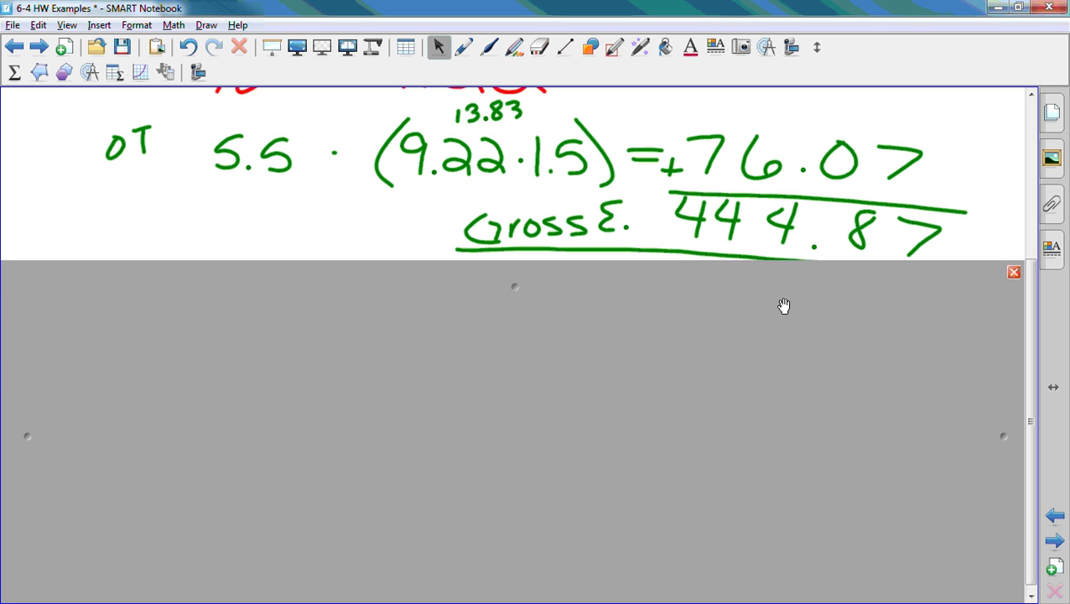
{"action": "left_click_drag", "start_coordinate": [783, 305], "coordinate": [781, 424]}
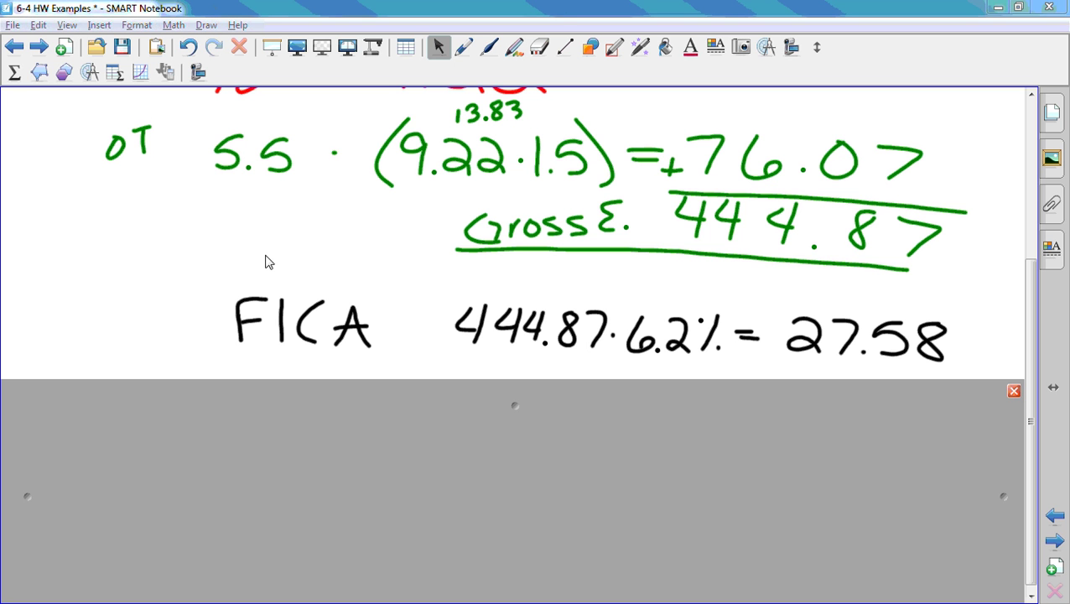
{"action": "left_click_drag", "start_coordinate": [690, 408], "coordinate": [705, 496]}
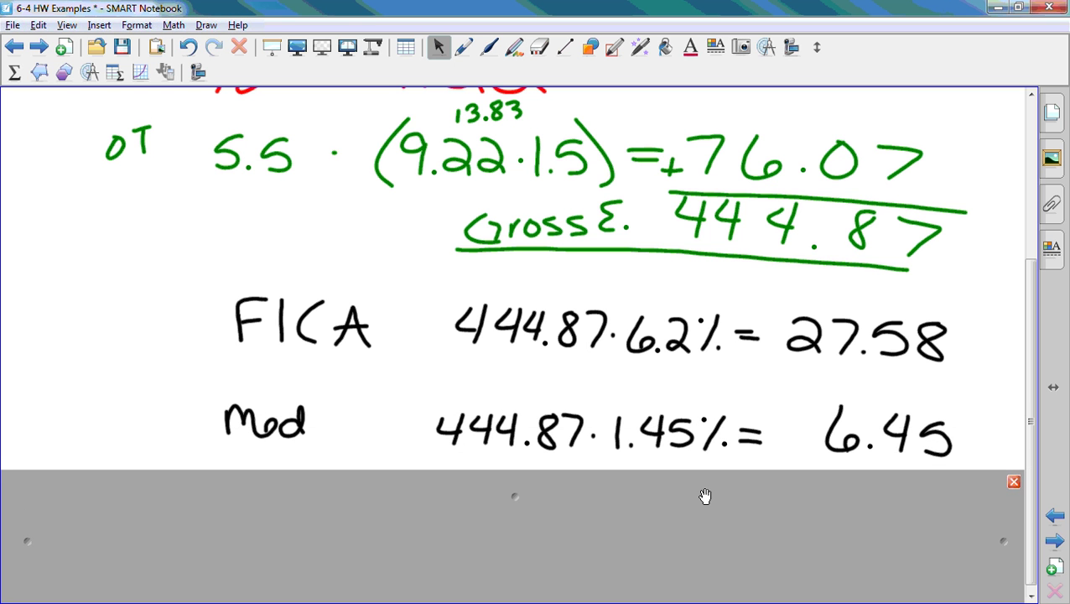
{"action": "scroll", "coordinate": [699, 494], "scroll_direction": "down", "scroll_amount": 1}
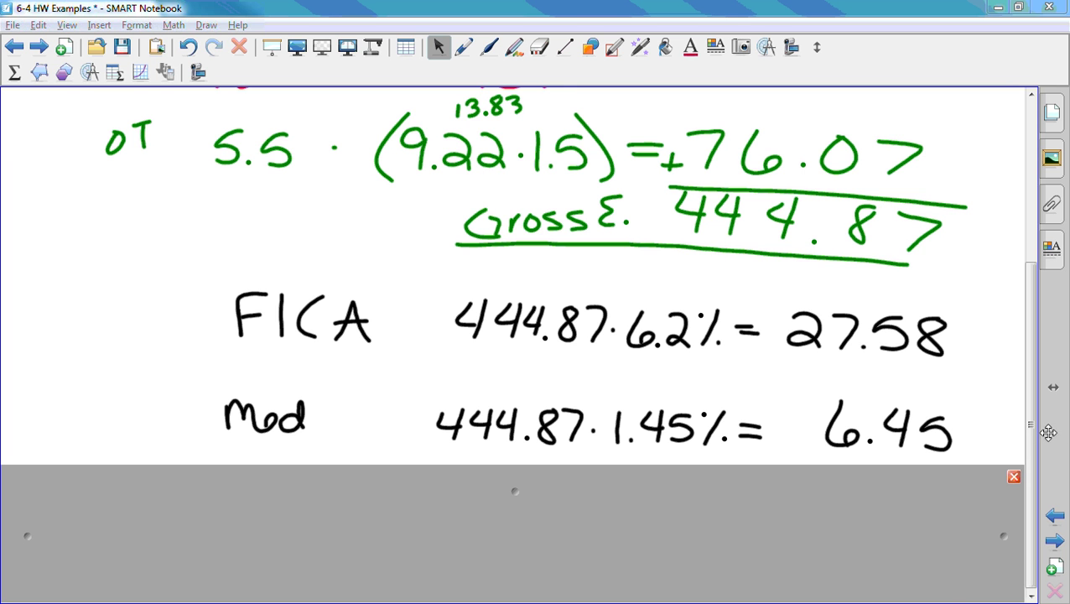
{"action": "left_click", "coordinate": [1014, 478]}
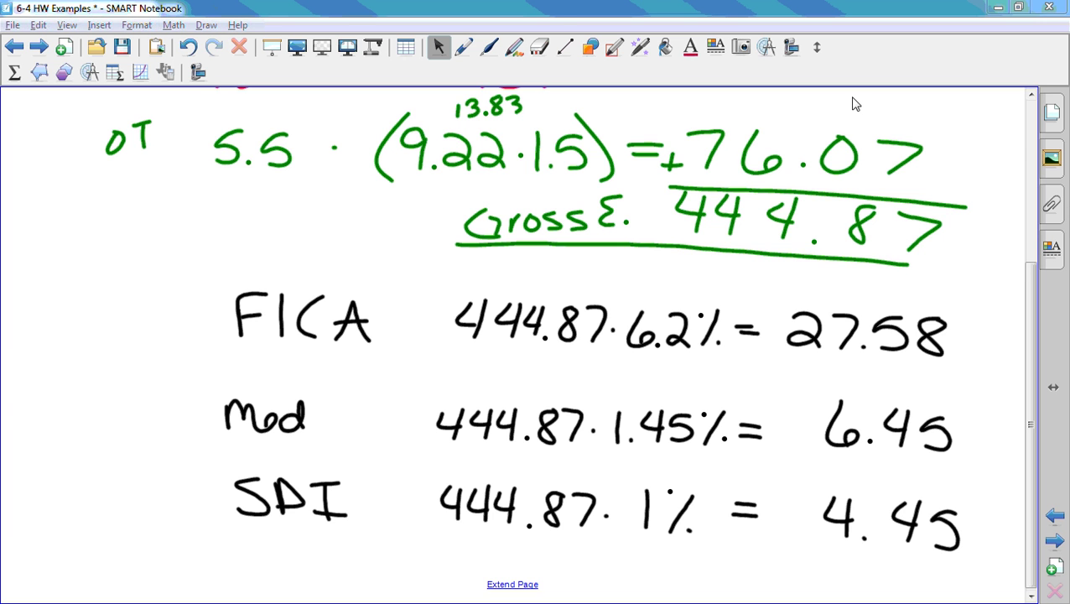
- Advance to the next blank page after problem 15
{"action": "left_click", "coordinate": [45, 46]}
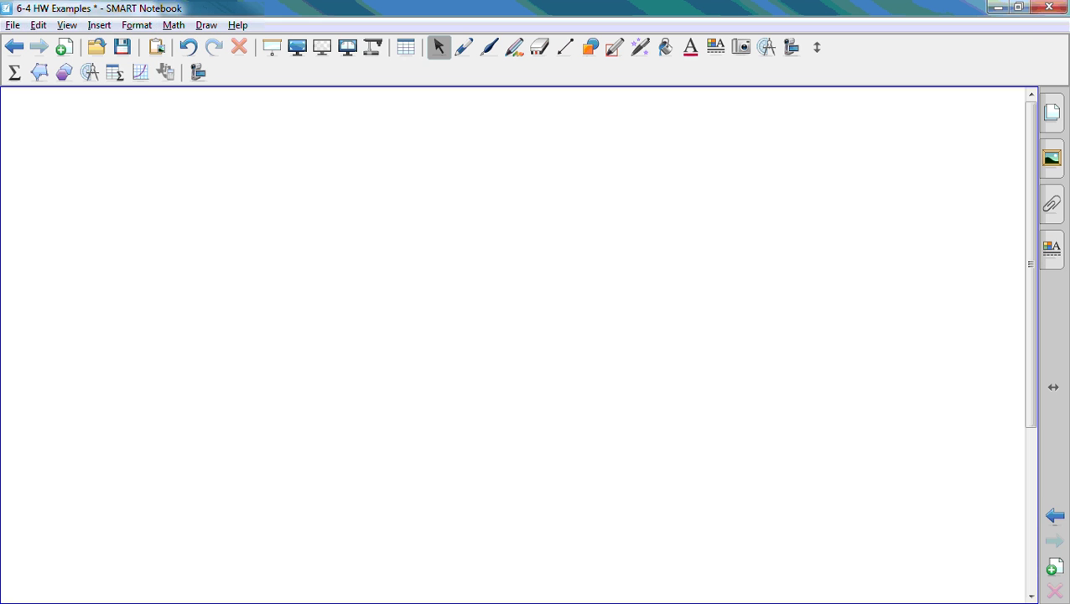
- Bring up the SSA colafacts2013.pdf in Chrome at its Tax Rate table showing 7.65% and 15.30%
{"action": "key", "text": "alt+Tab"}
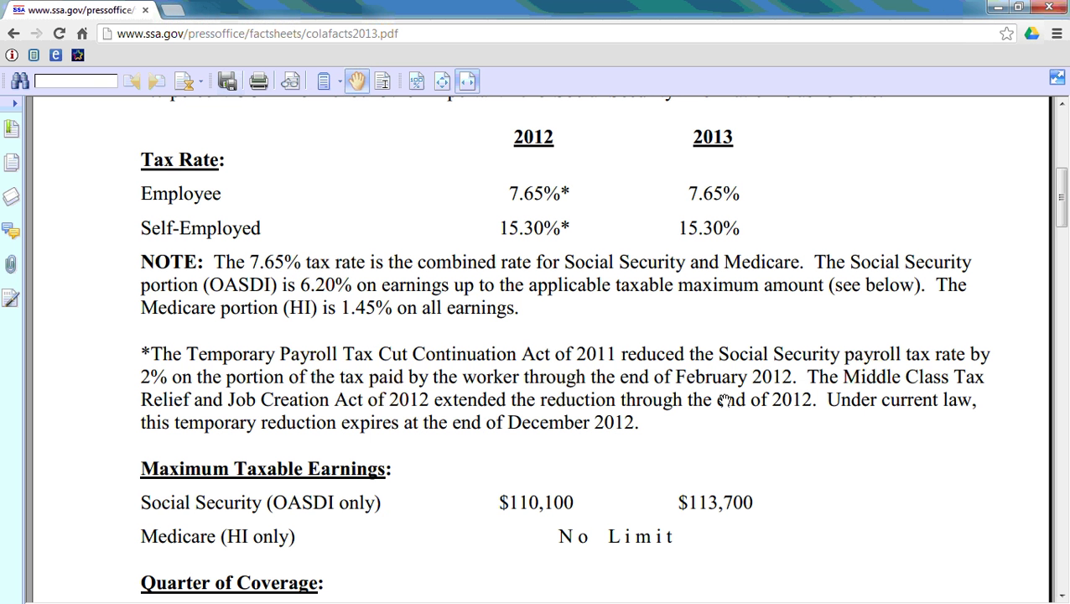
{"action": "scroll", "coordinate": [723, 400], "scroll_direction": "up", "scroll_amount": 5}
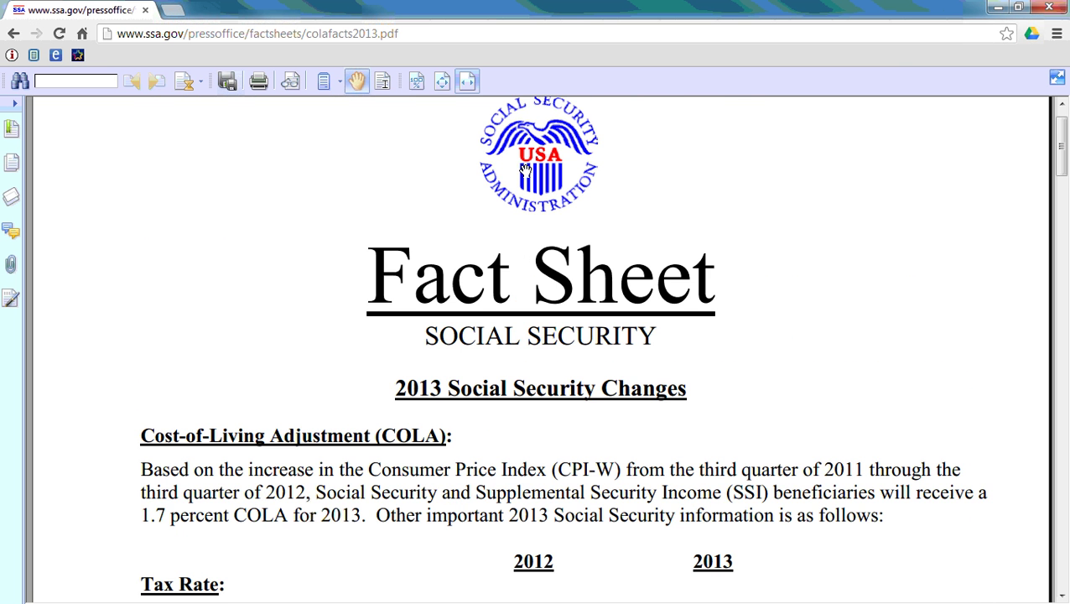
{"action": "scroll", "coordinate": [642, 317], "scroll_direction": "down", "scroll_amount": 4}
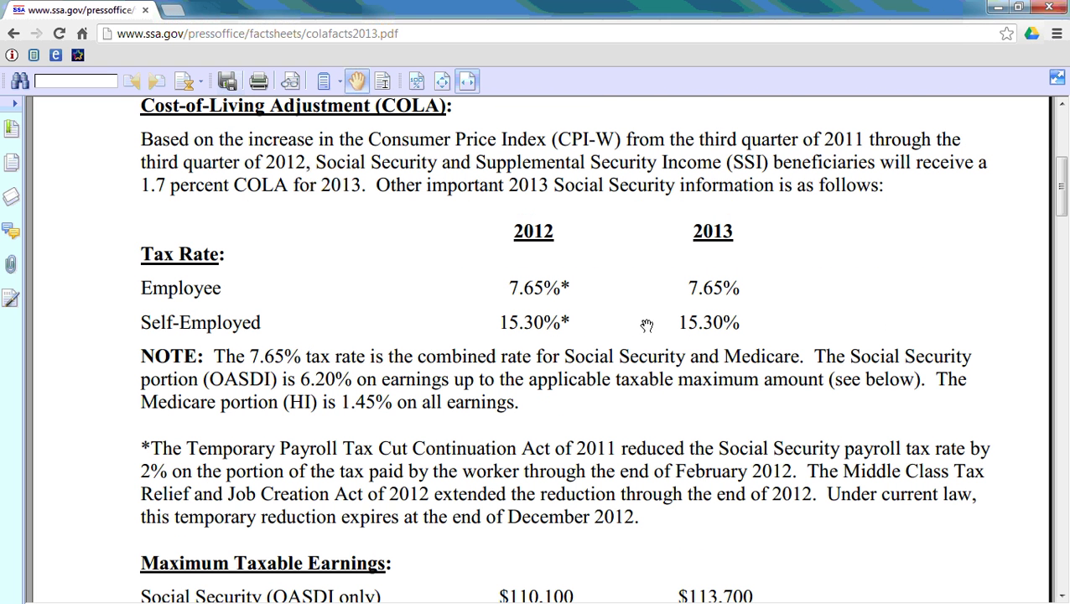